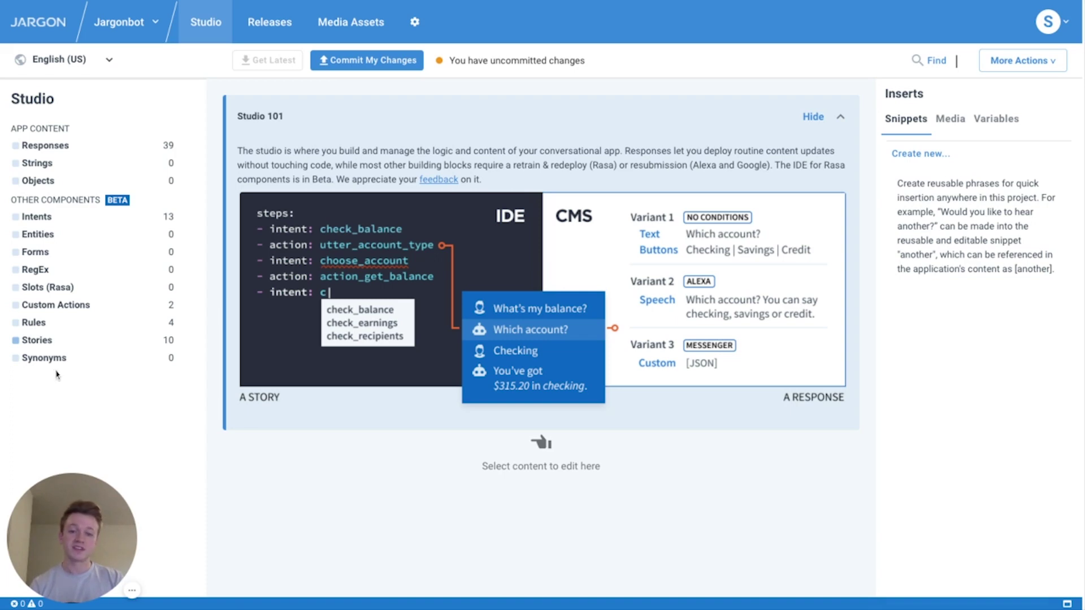
# - Open the contact sales story and inspect its greet intent and utter_greet response
pyautogui.click(43, 340)
pyautogui.click(49, 145)
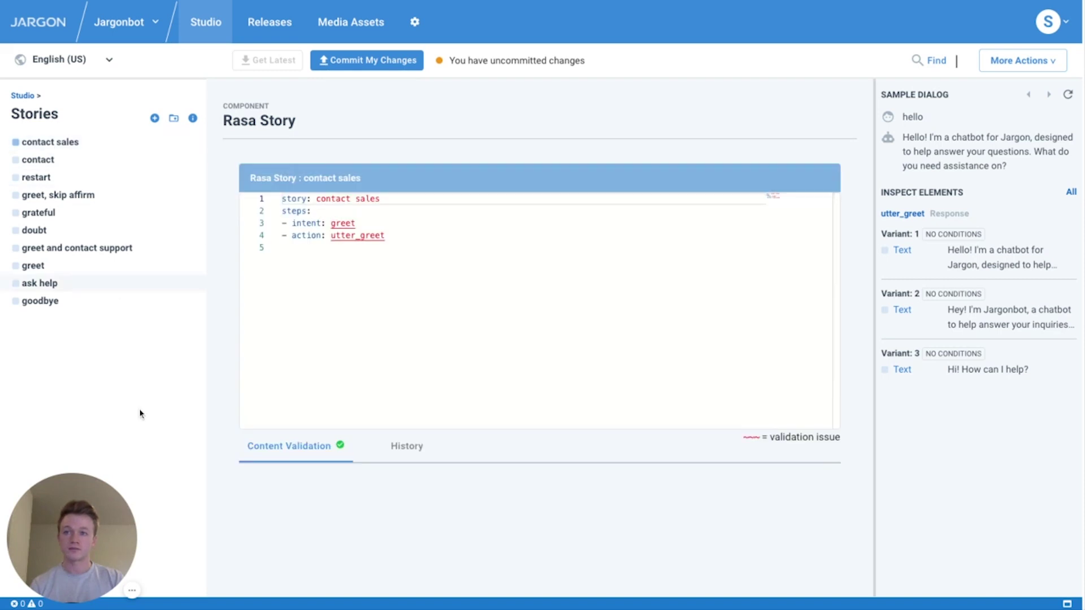
pyautogui.click(345, 224)
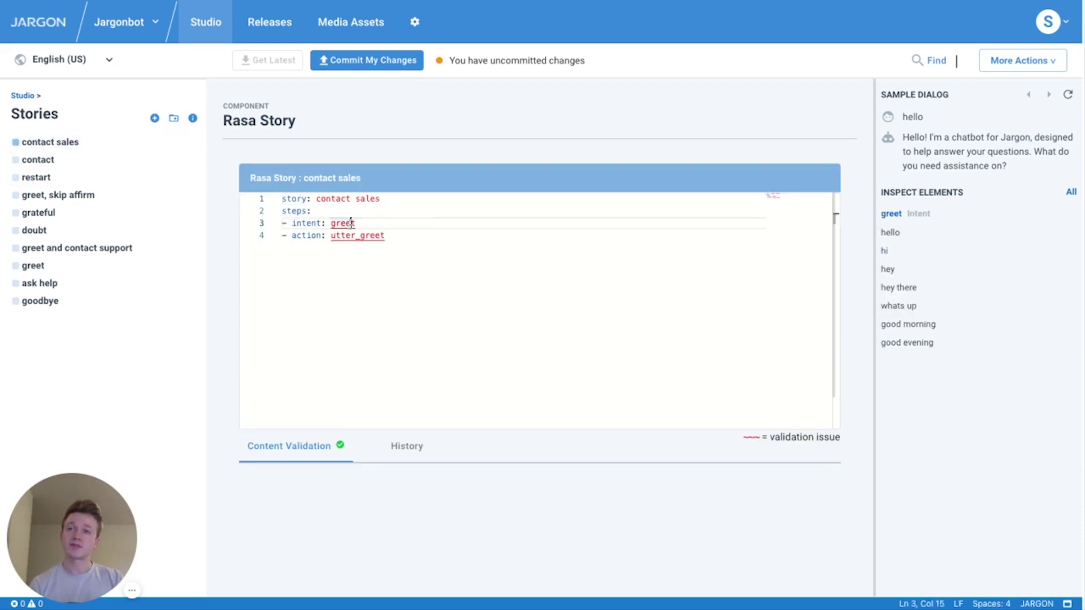
pyautogui.click(356, 235)
# - Add an intent step named contact_sales after the utter_greet action in the contact sales story
pyautogui.click(386, 235)
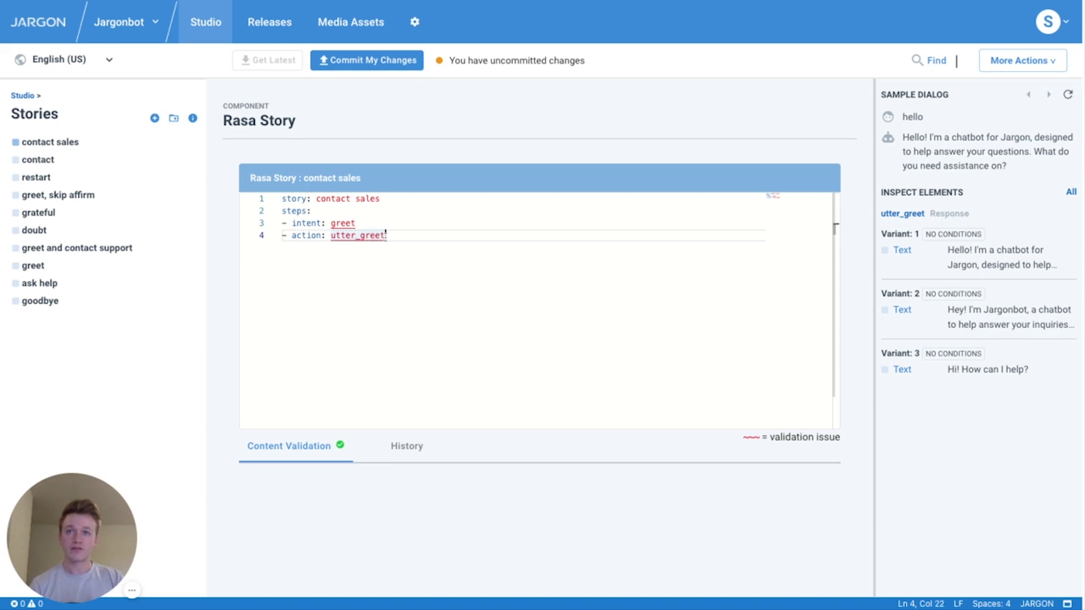
pyautogui.press('Return')
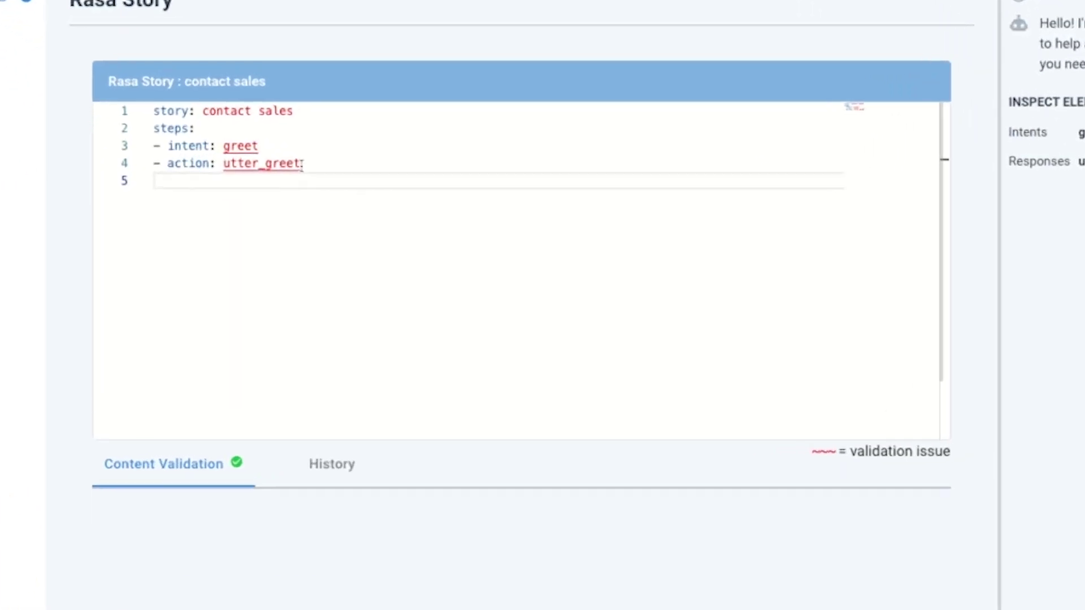
pyautogui.write('-')
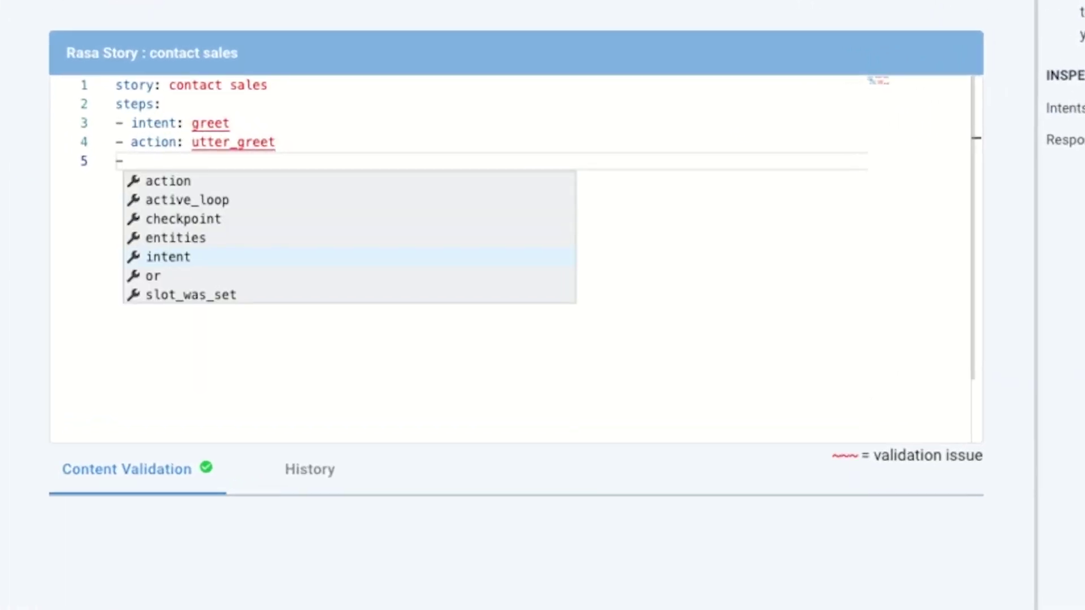
pyautogui.press('Return')
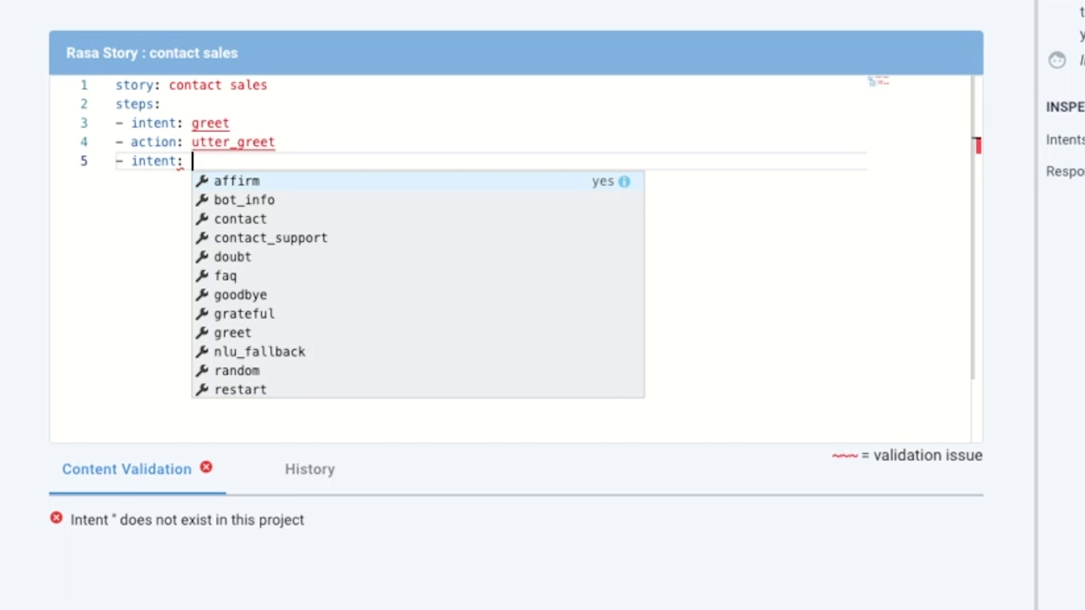
pyautogui.press('Down')
pyautogui.press('Down')
pyautogui.press('Down')
pyautogui.press('Down')
pyautogui.press('Down')
pyautogui.press('Down')
pyautogui.press('Down')
pyautogui.press('Down')
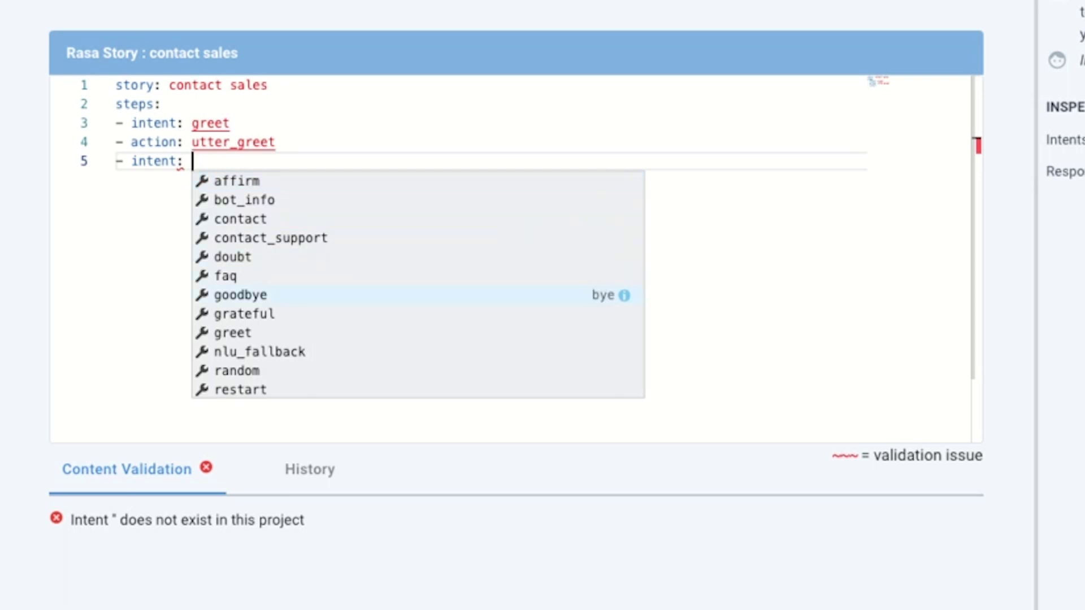
pyautogui.press('Down')
pyautogui.press('Down')
pyautogui.press('Down')
pyautogui.press('Down')
pyautogui.press('Down')
pyautogui.press('Down')
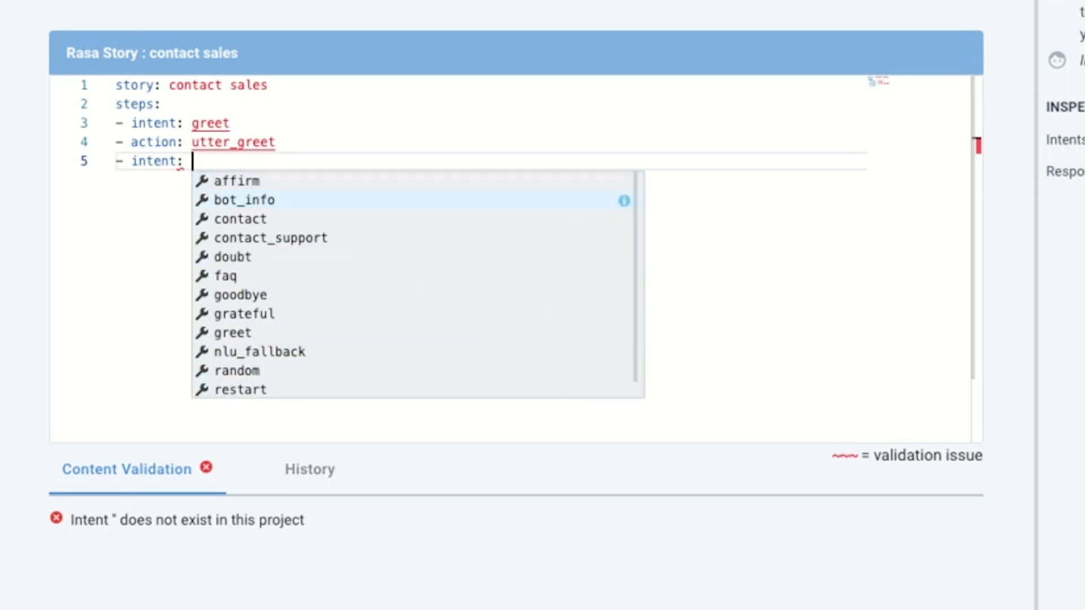
pyautogui.write('contact_')
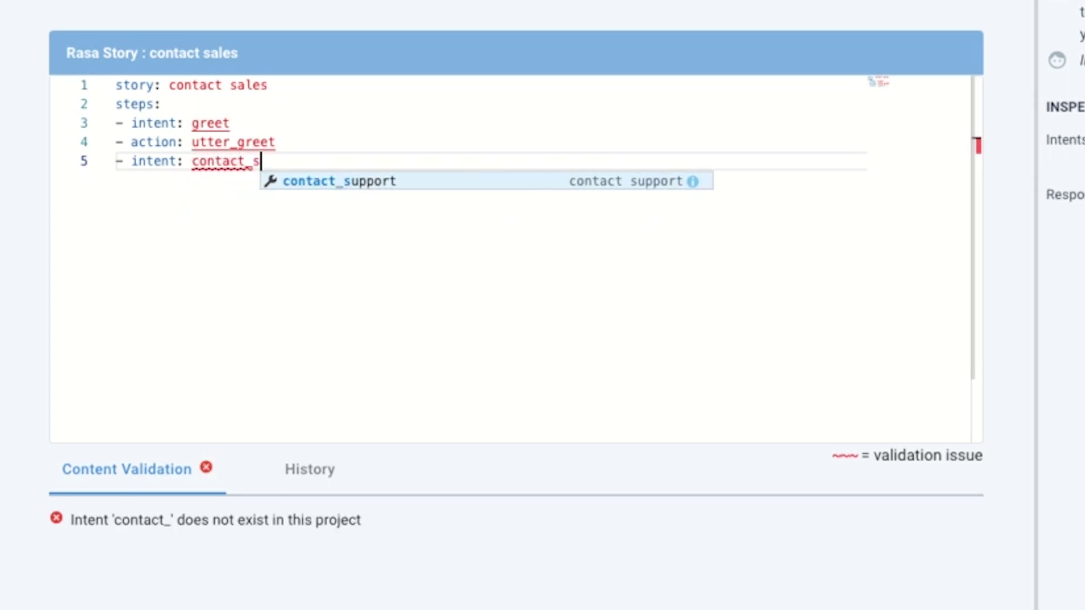
pyautogui.write('sales')
# - Add an action step named utter_contact_sales after the contact_sales intent in the story
pyautogui.press('Return')
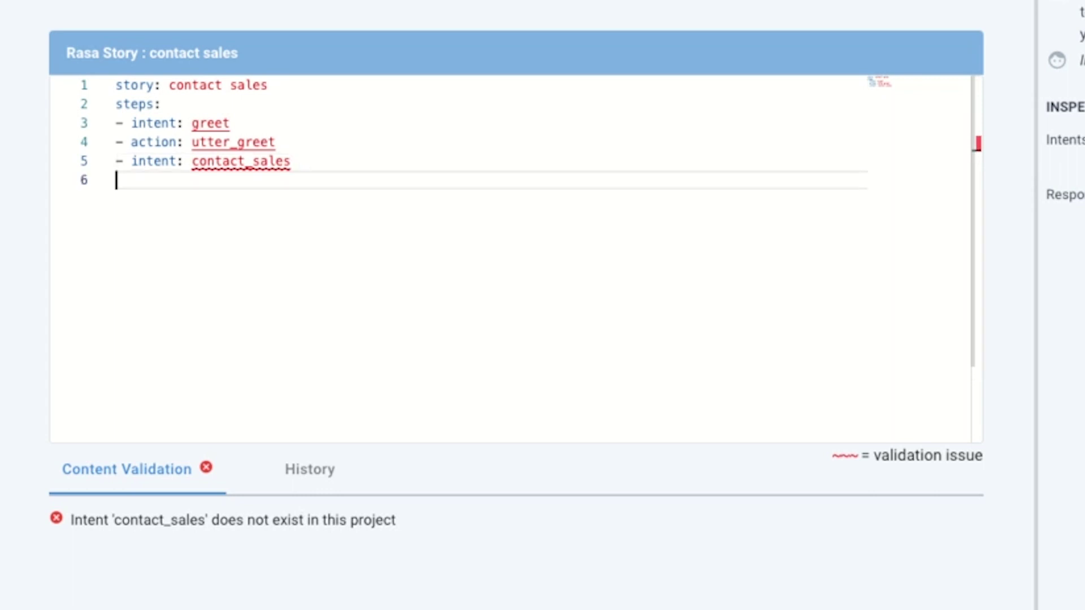
pyautogui.write('-')
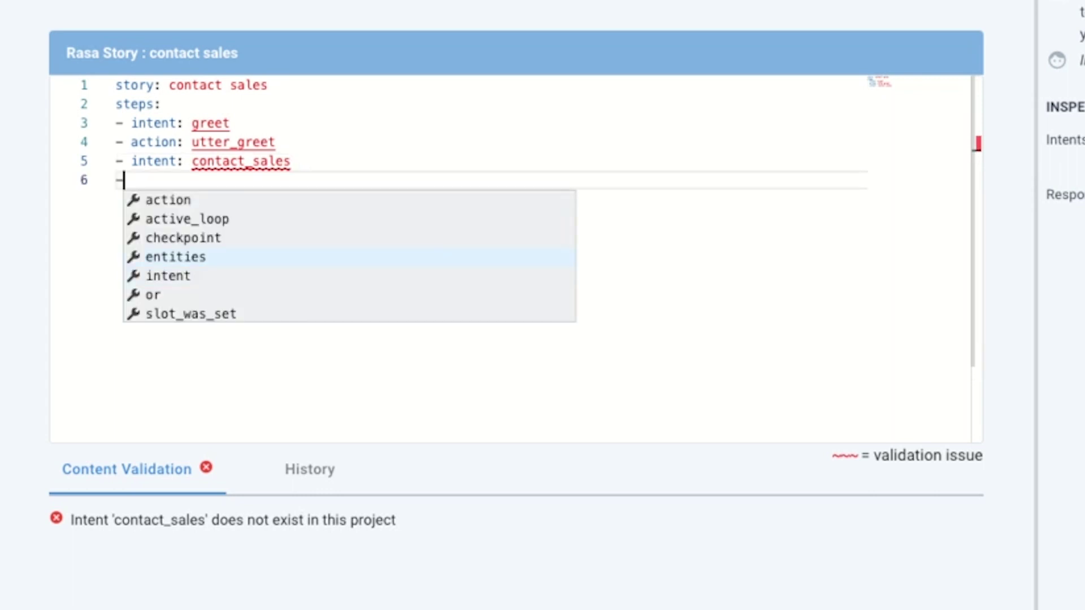
pyautogui.press('Return')
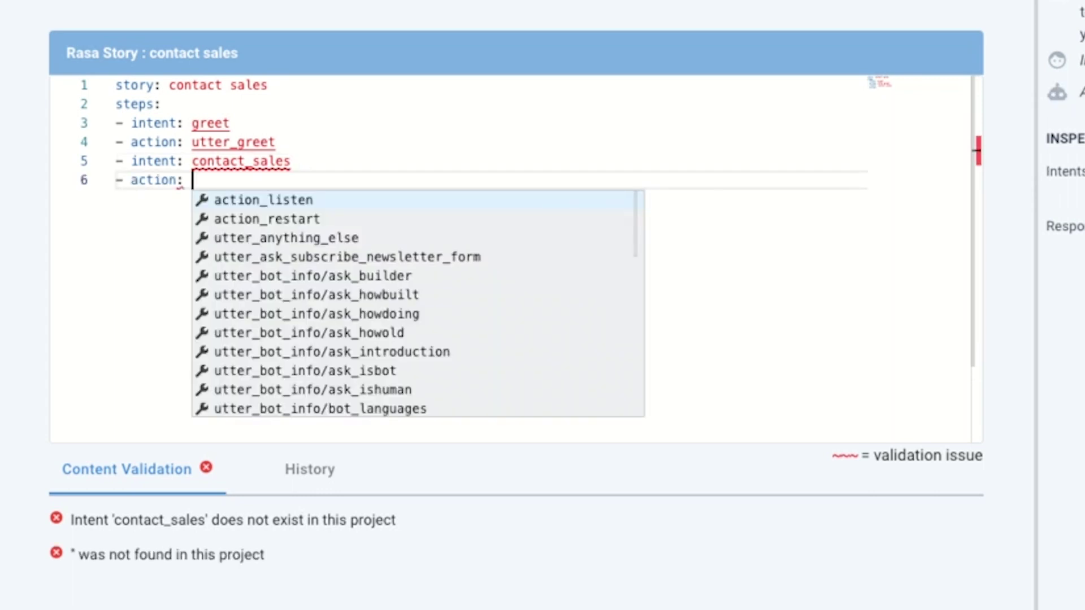
pyautogui.write('utter_contact_sales')
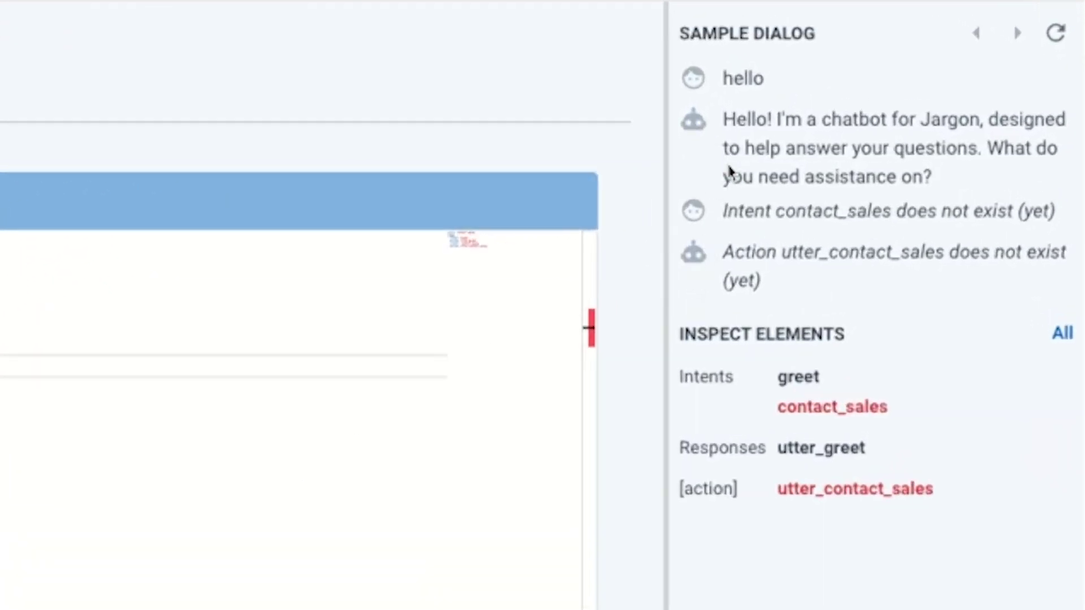
# - Inspect the sample dialog and the details of the story's greet intent and utter_greet response
pyautogui.moveTo(736, 160)
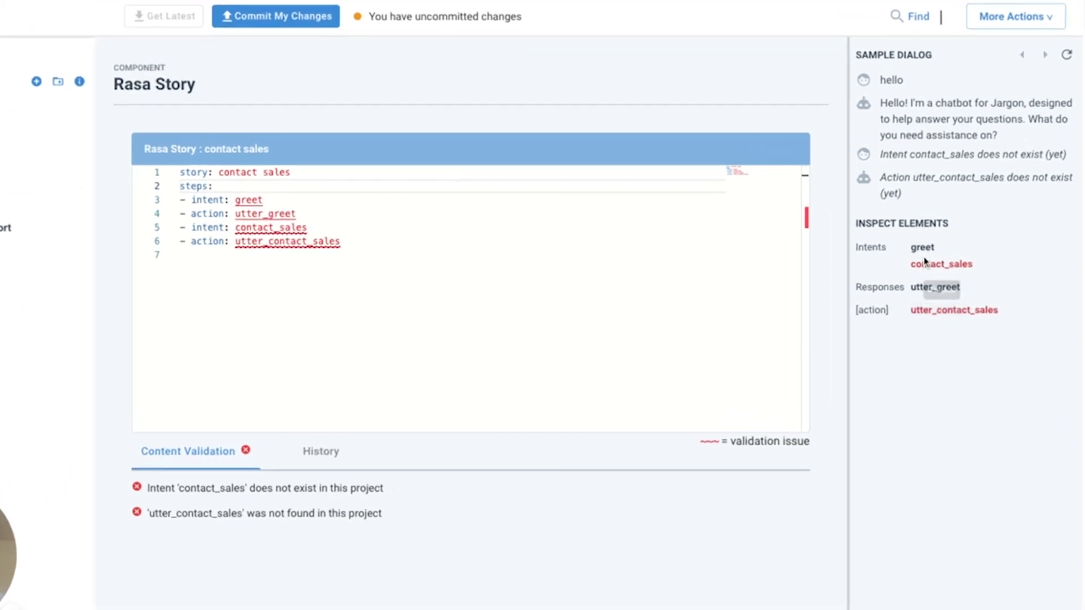
pyautogui.click(882, 207)
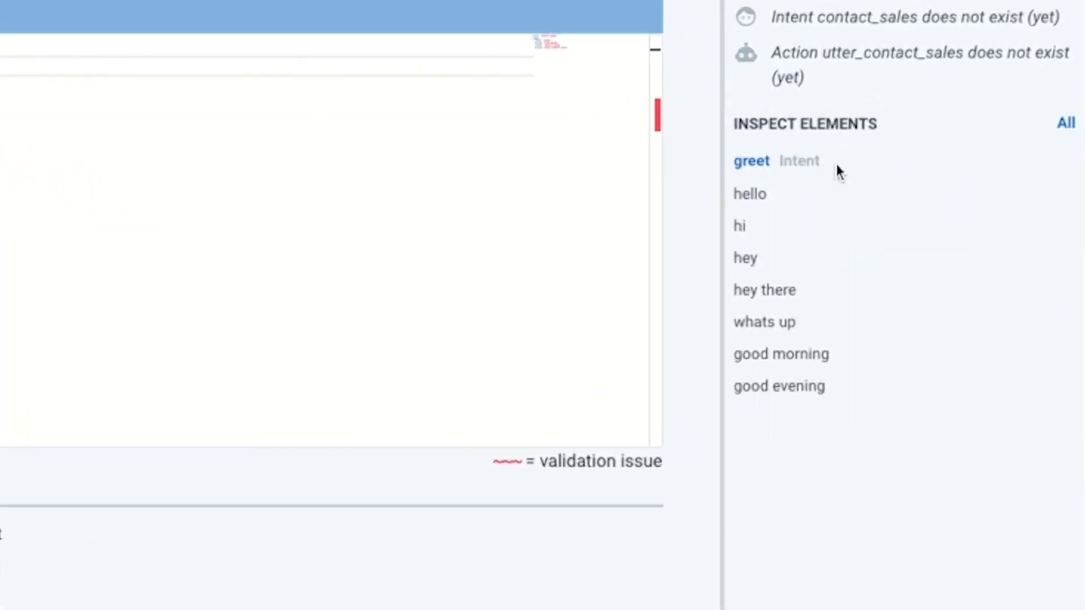
pyautogui.click(1067, 126)
pyautogui.click(848, 220)
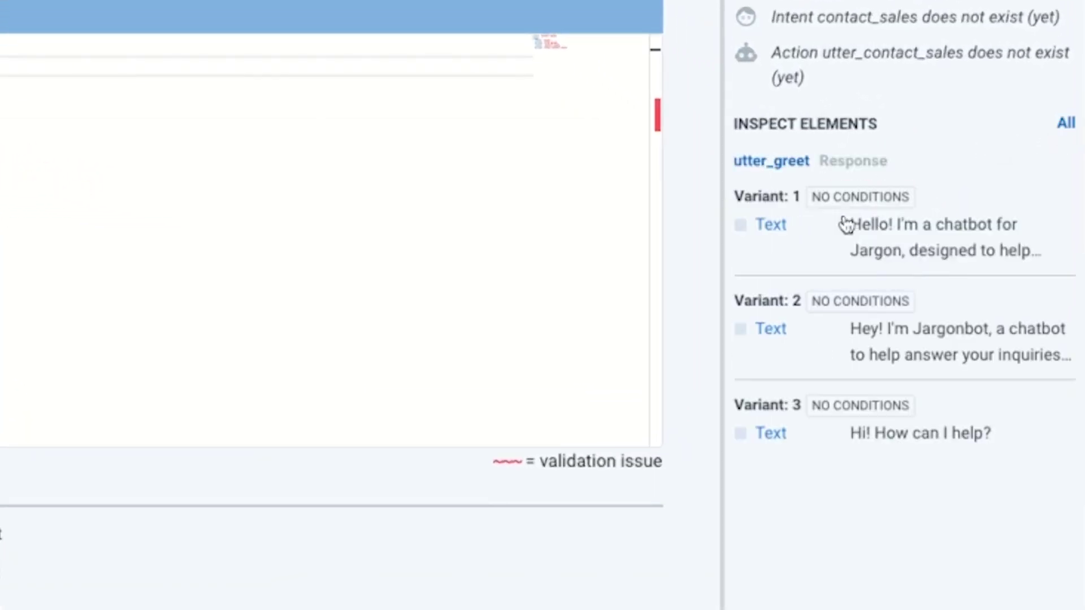
pyautogui.click(1067, 125)
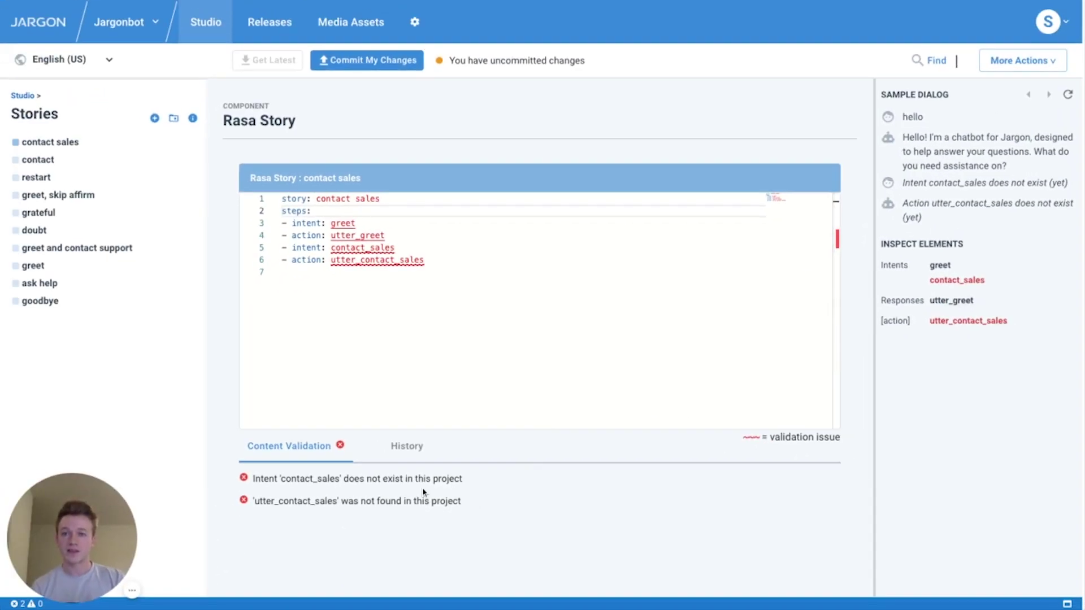
# - Create the missing contact_sales intent from the story and give it the training example "contact sales"
pyautogui.click(974, 284)
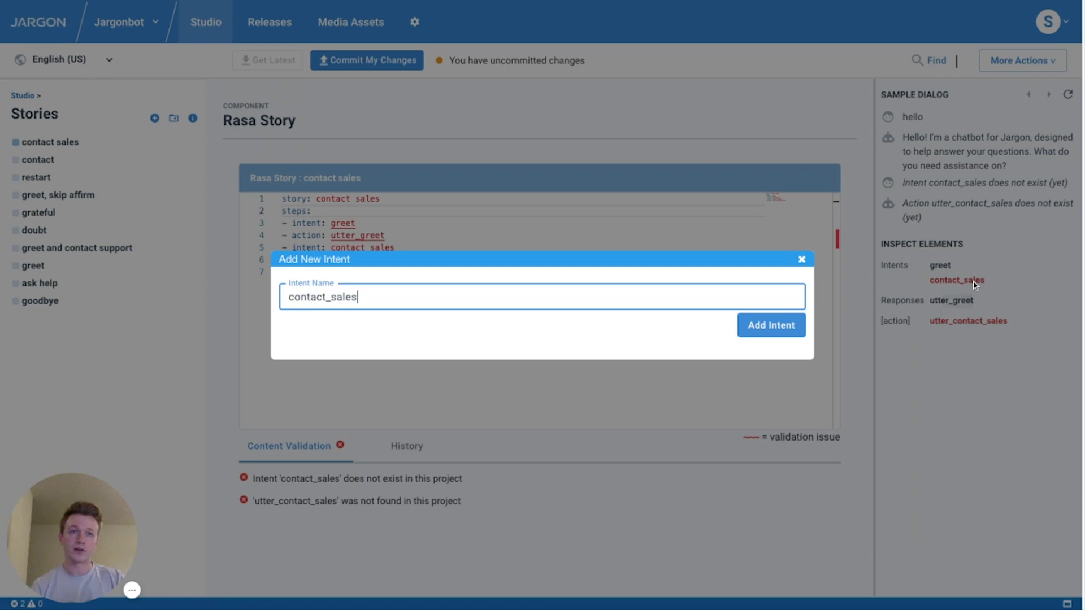
pyautogui.click(776, 327)
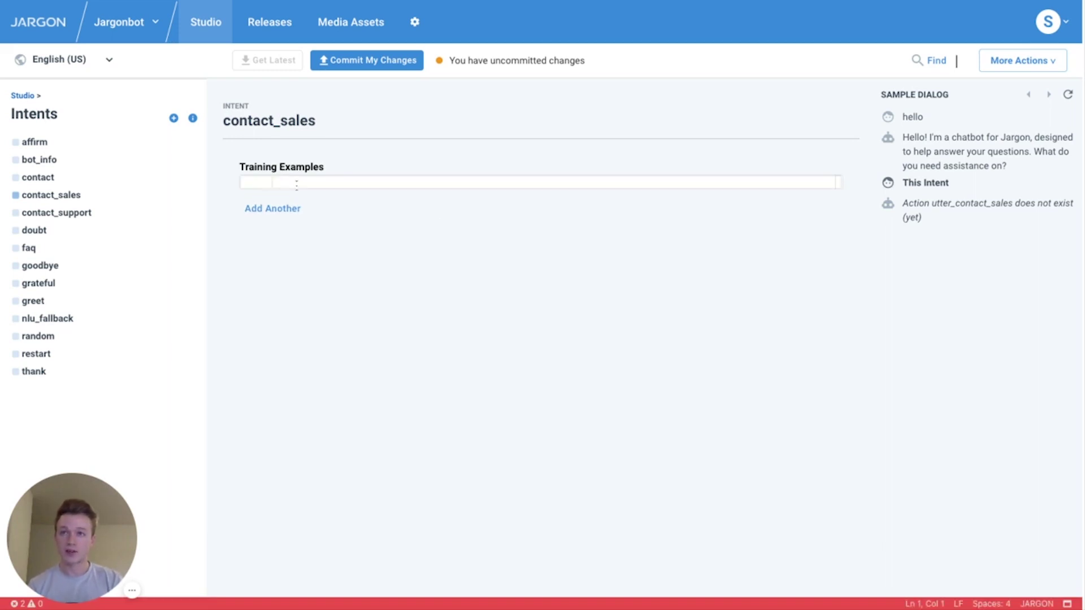
pyautogui.write('contact sales')
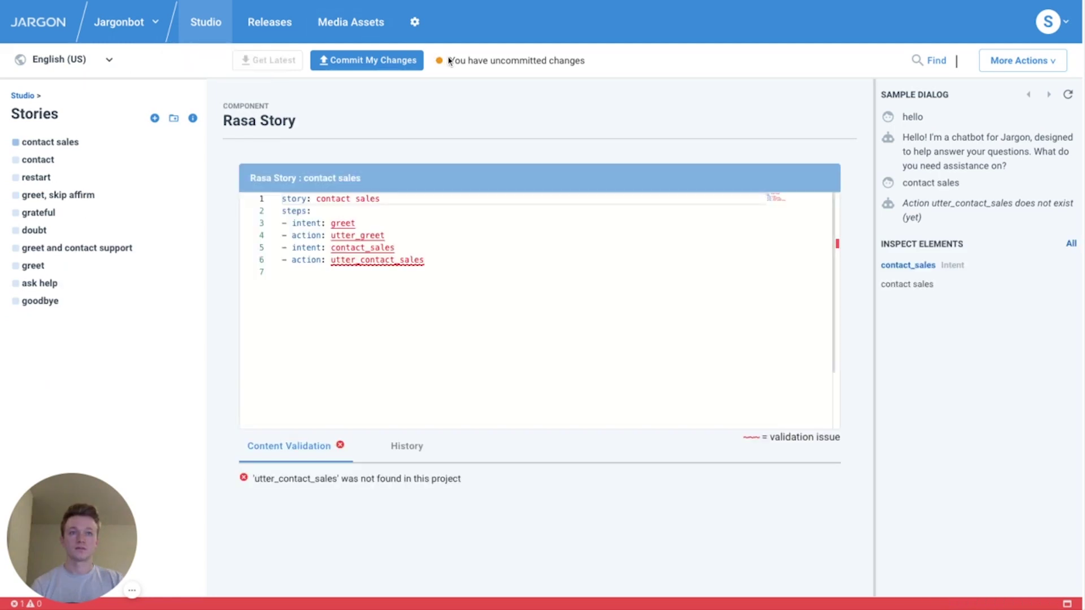
# - Create the missing utter_contact_sales action as a response whose text says "You can contact sales at" followed by the sales e-mail address
pyautogui.click(1070, 244)
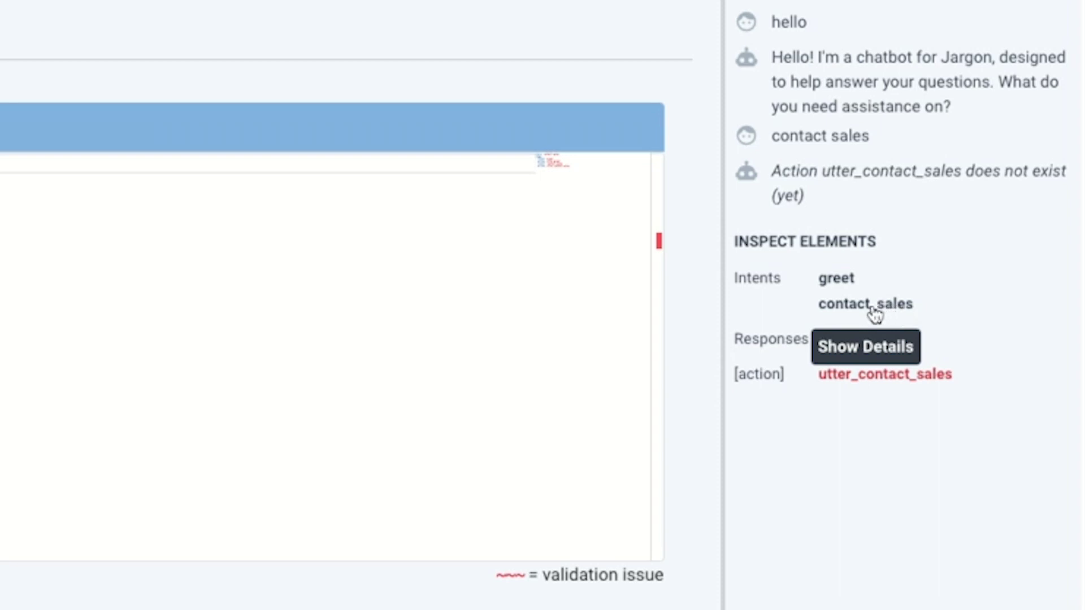
pyautogui.click(884, 382)
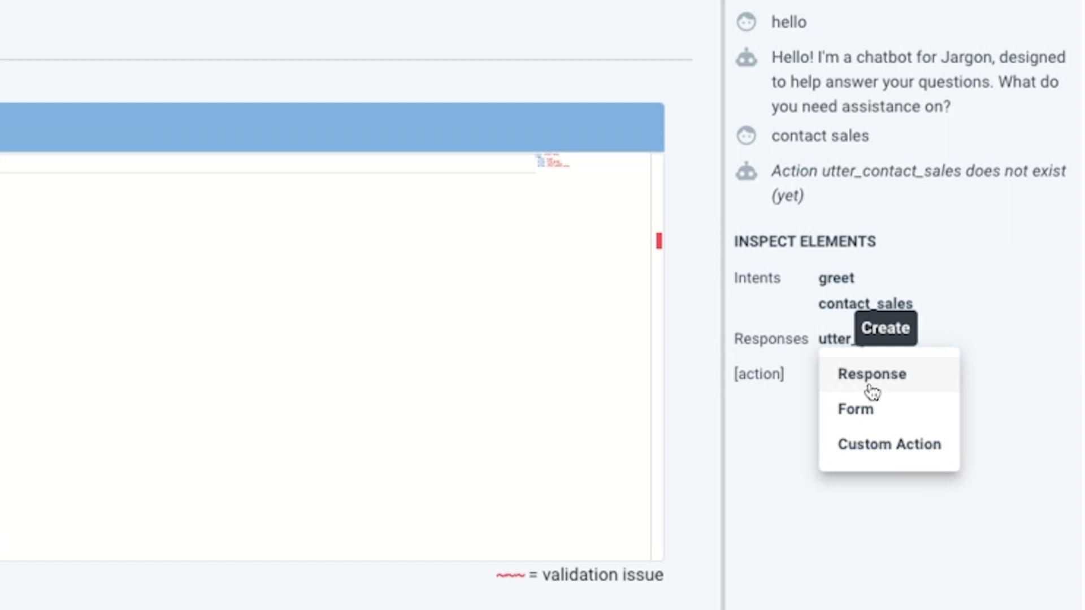
pyautogui.click(872, 390)
pyautogui.click(348, 490)
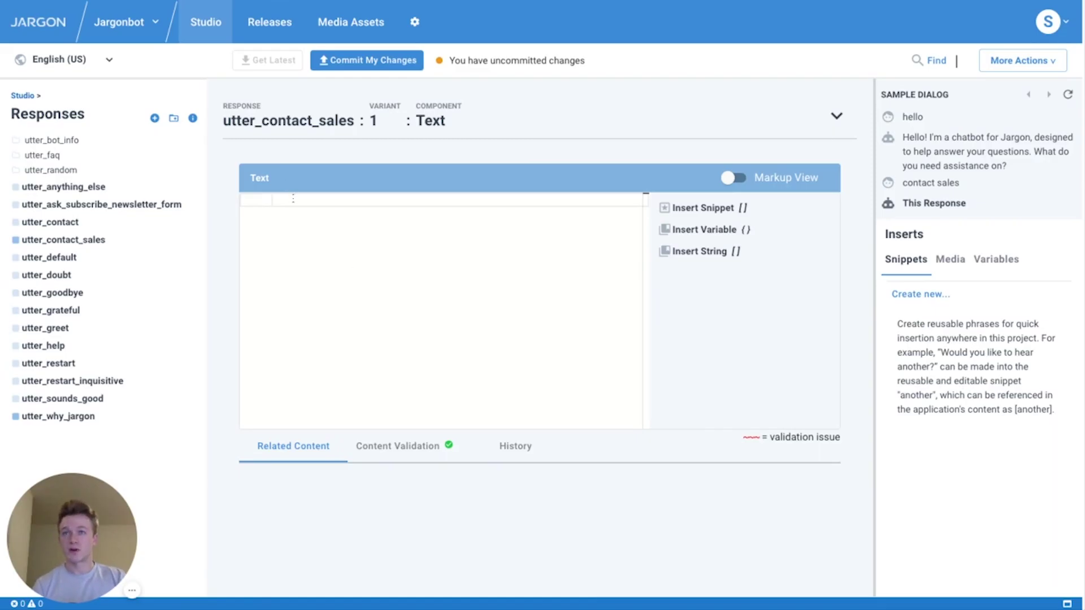
pyautogui.click(292, 200)
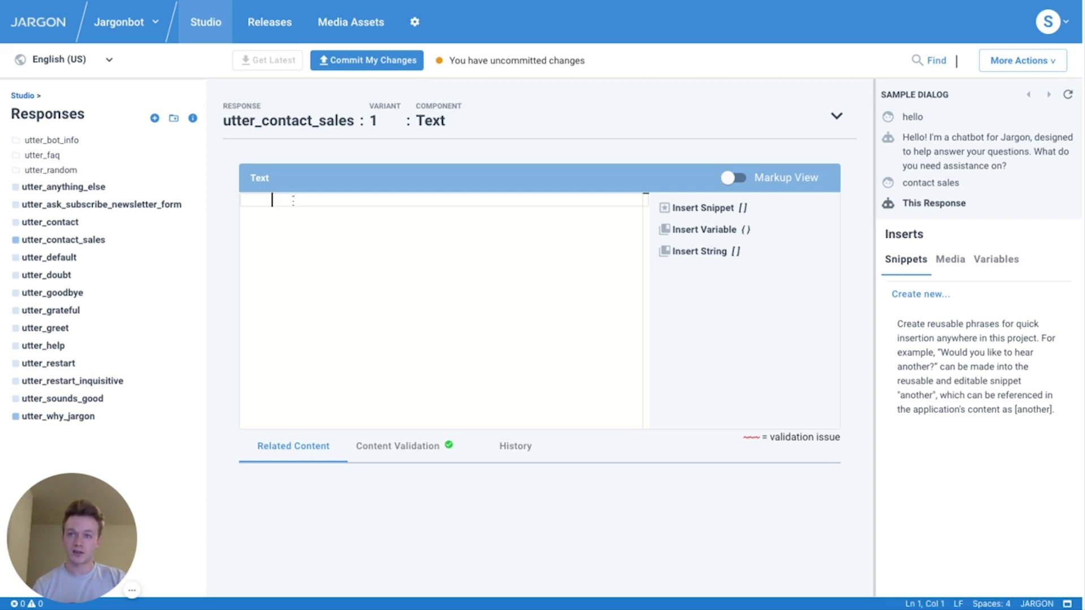
pyautogui.hotkey('ctrl', 'v')
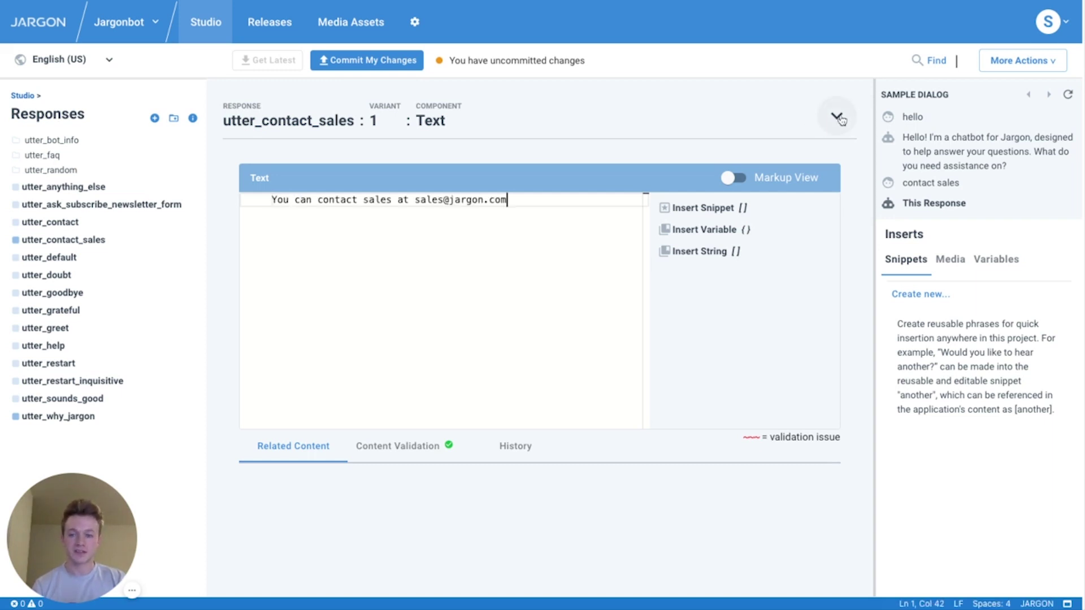
# - Review the component and condition options for a new utter_contact_sales variant without adding it, and view the variants of utter_why_jargon
pyautogui.click(838, 117)
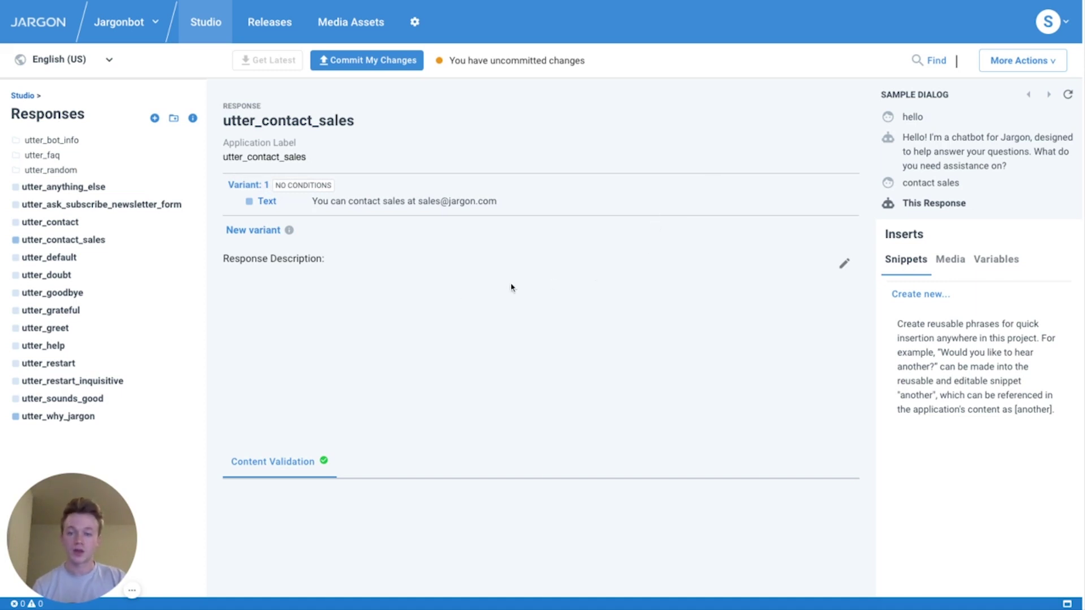
pyautogui.click(270, 232)
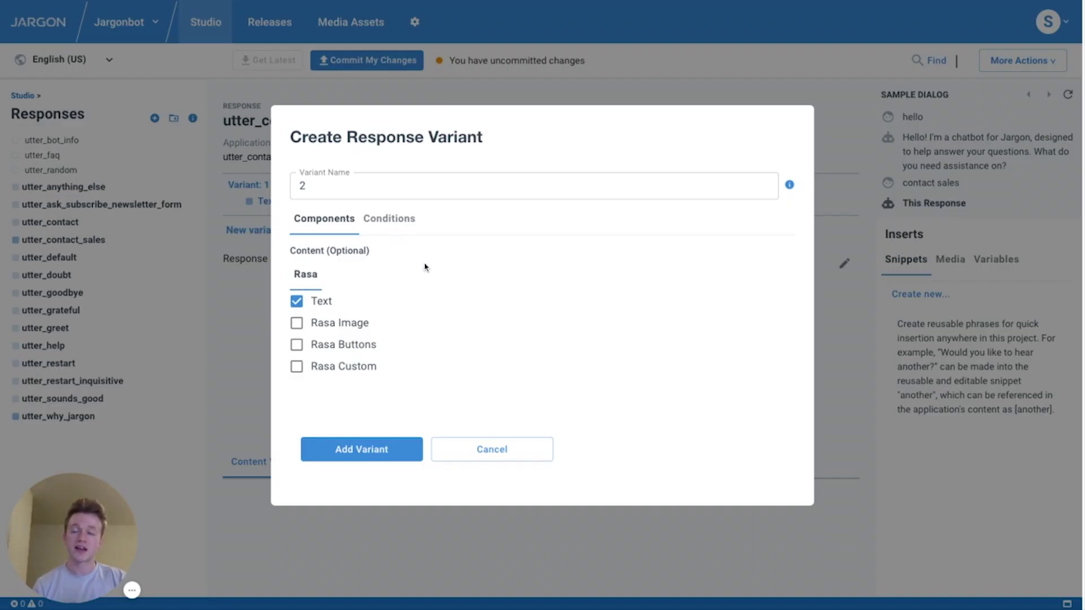
pyautogui.click(390, 219)
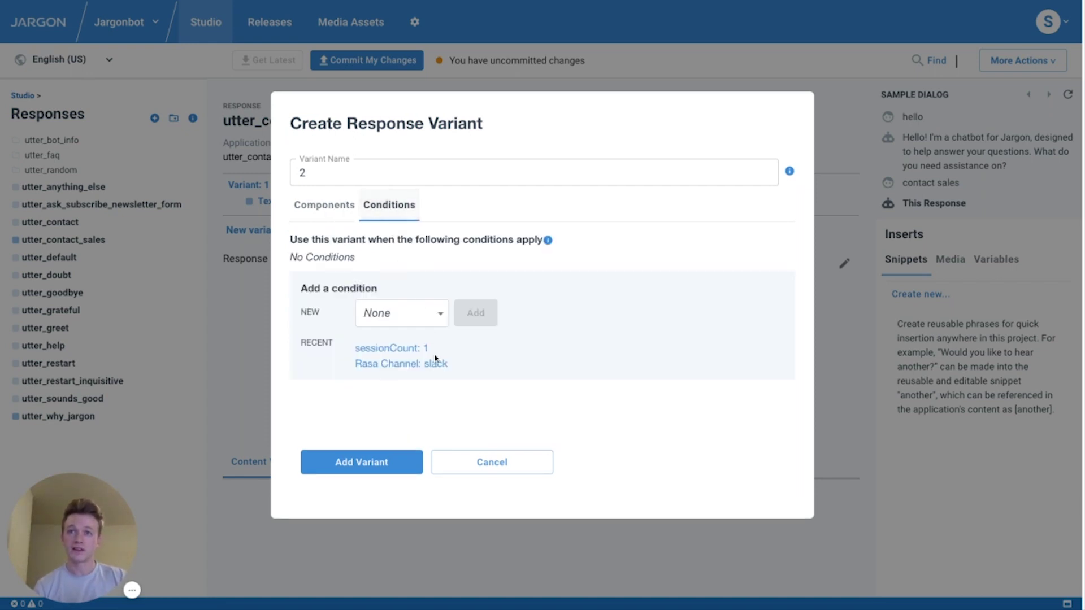
pyautogui.click(476, 465)
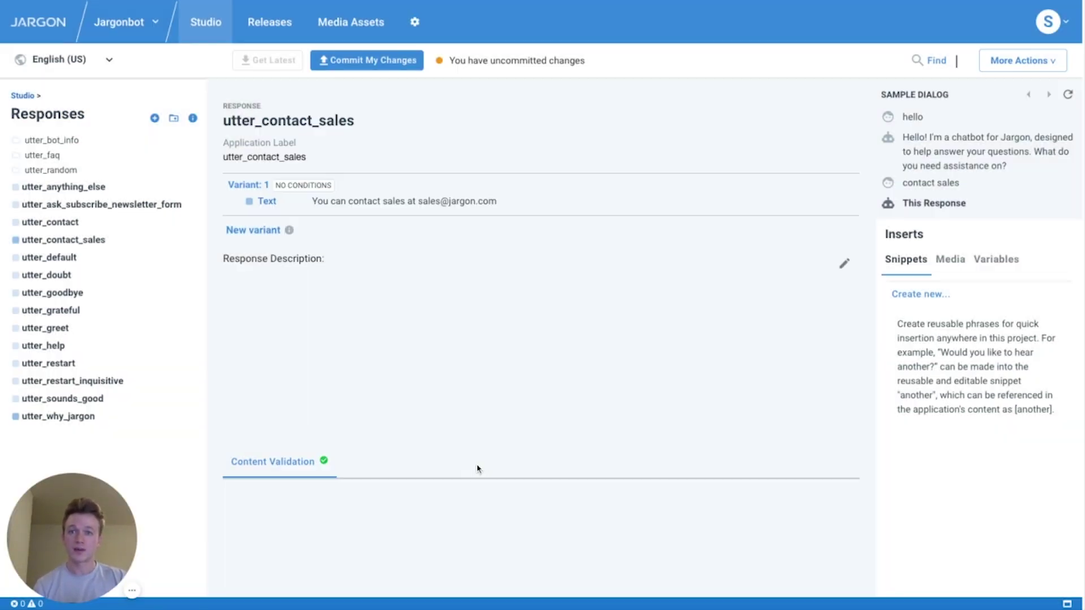
pyautogui.click(87, 423)
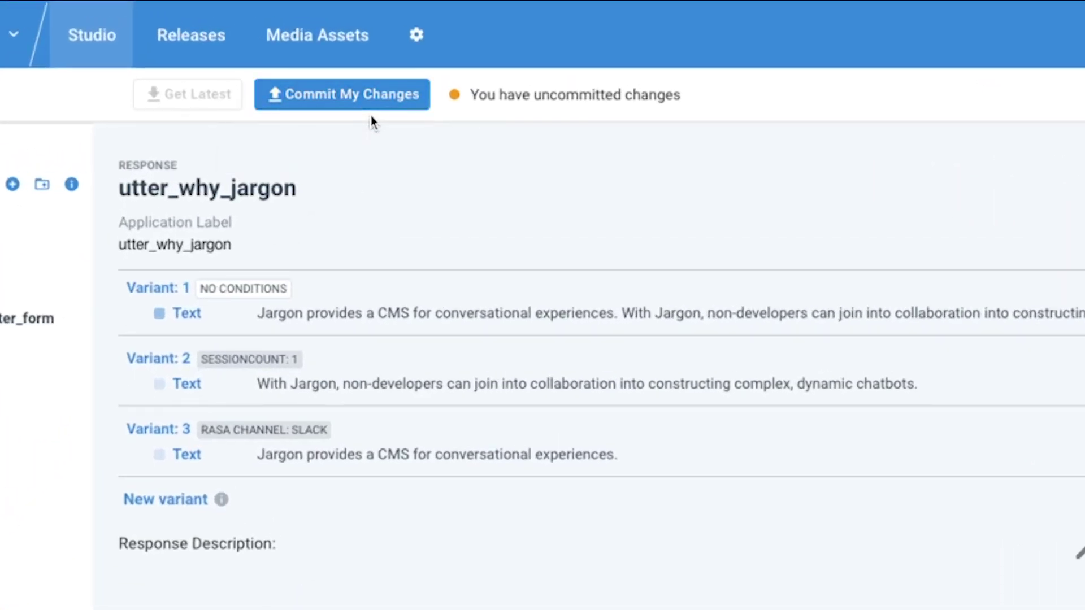
# - Commit the changes with the comment "Added new intent and response steps to contact_sales story"
pyautogui.click(367, 101)
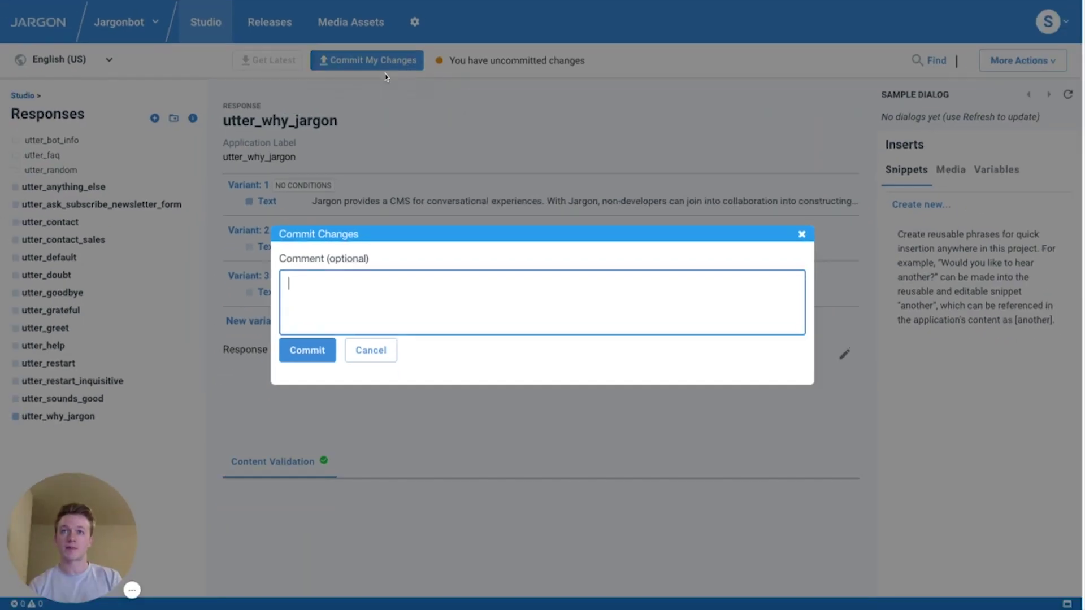
pyautogui.write('Added new intent and response steps to contact_sales story')
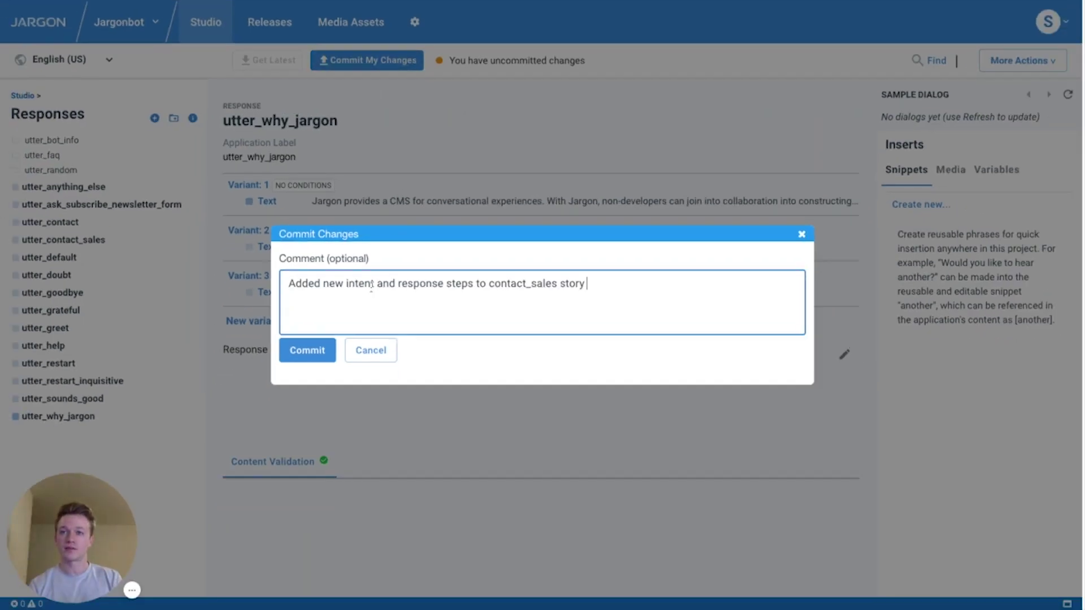
pyautogui.click(318, 354)
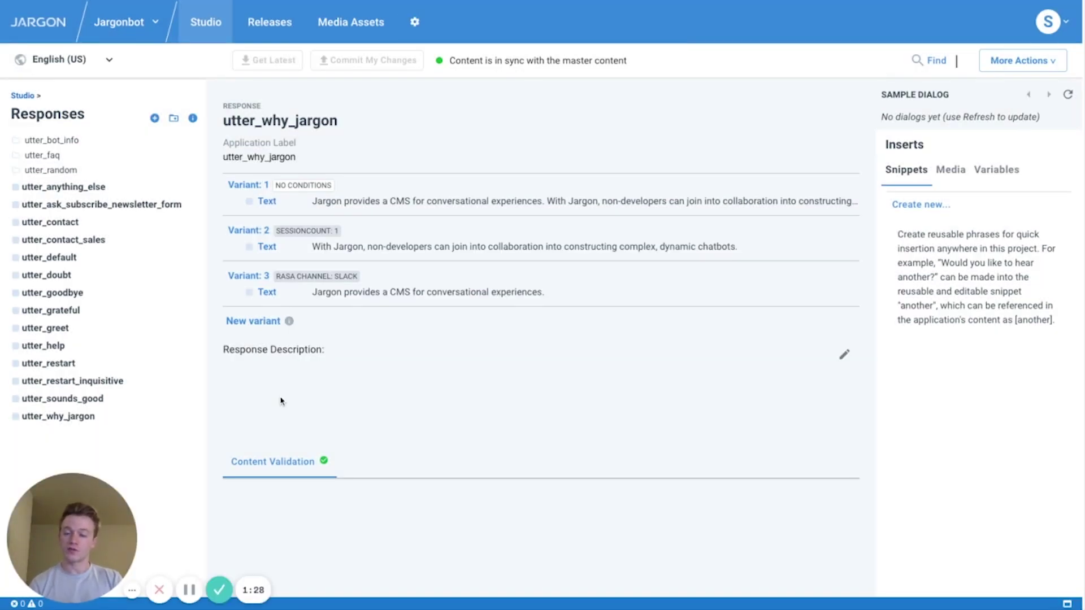
# - Open the project's releases and review the platform and locale options for a new release without creating it
pyautogui.click(289, 23)
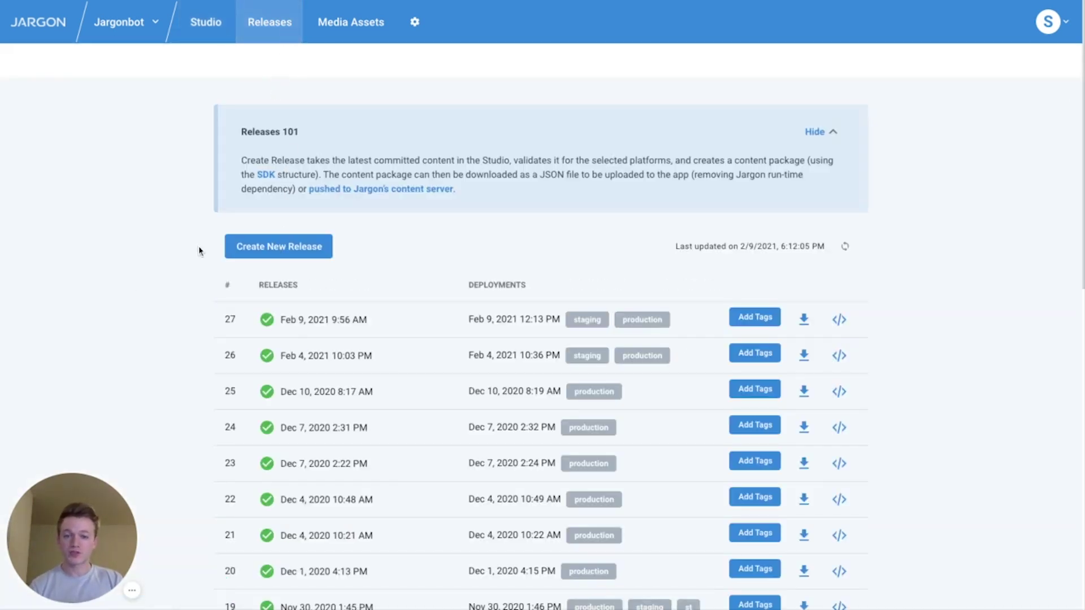
pyautogui.click(255, 249)
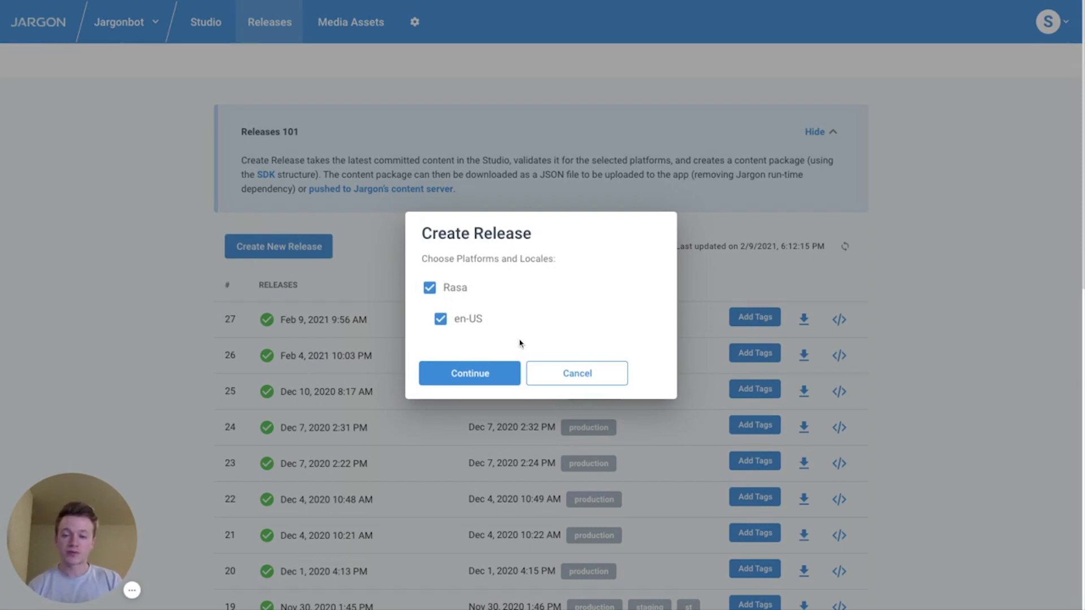
pyautogui.click(564, 376)
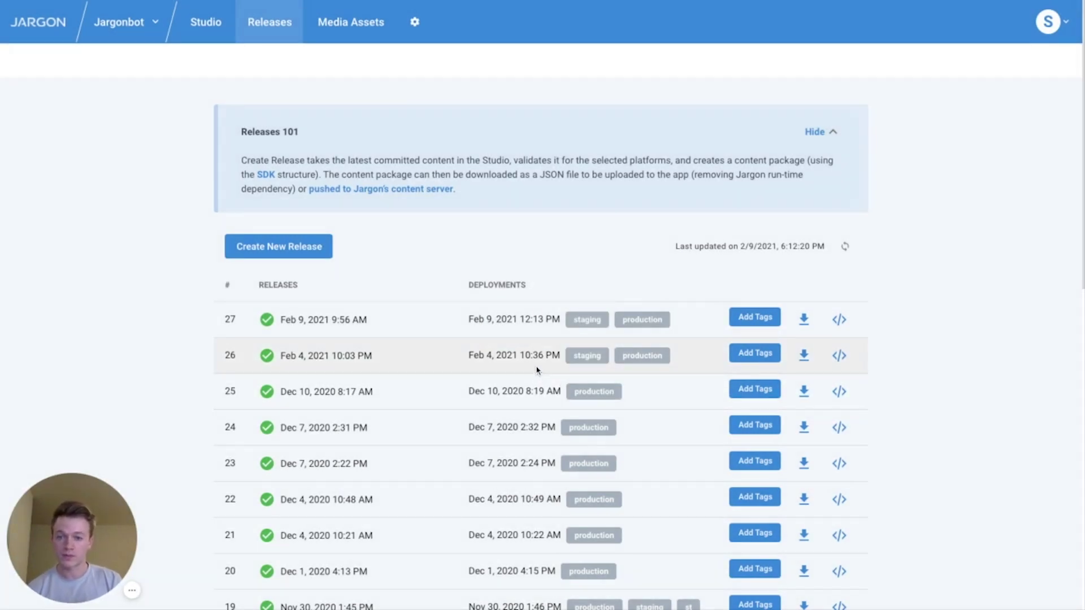
# - Examine the build errors of failed release 6 in the release history, and hide them again
pyautogui.scroll(-5, 439, 416)
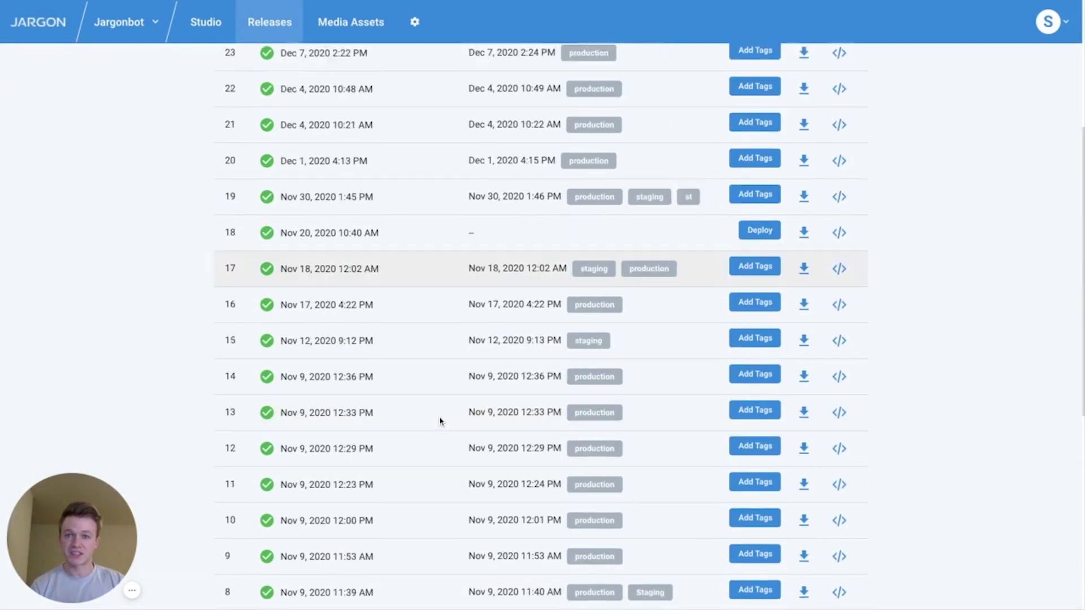
pyautogui.scroll(-8, 441, 419)
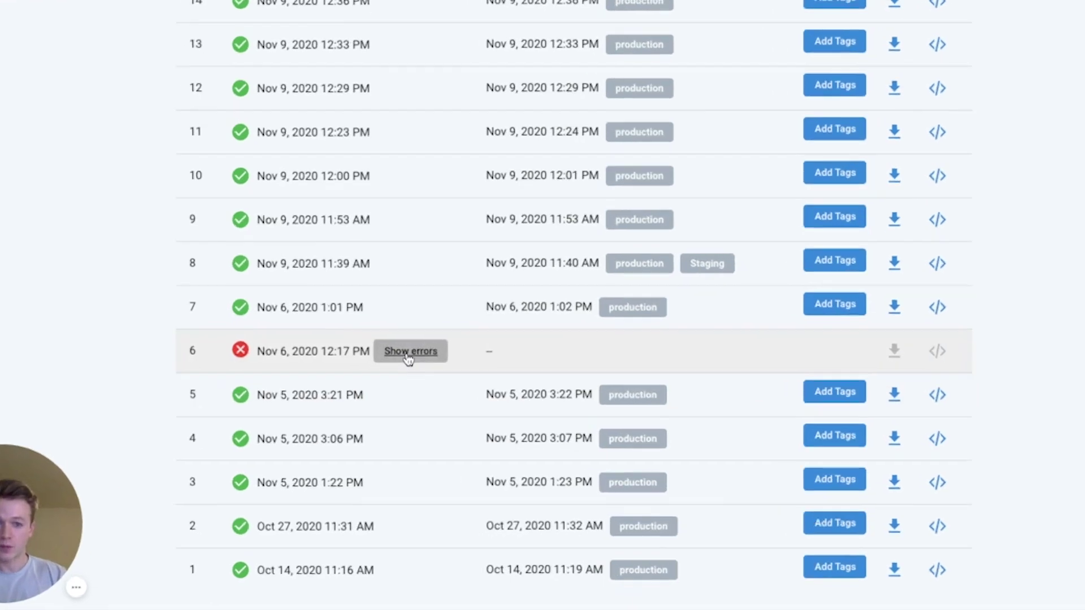
pyautogui.click(408, 360)
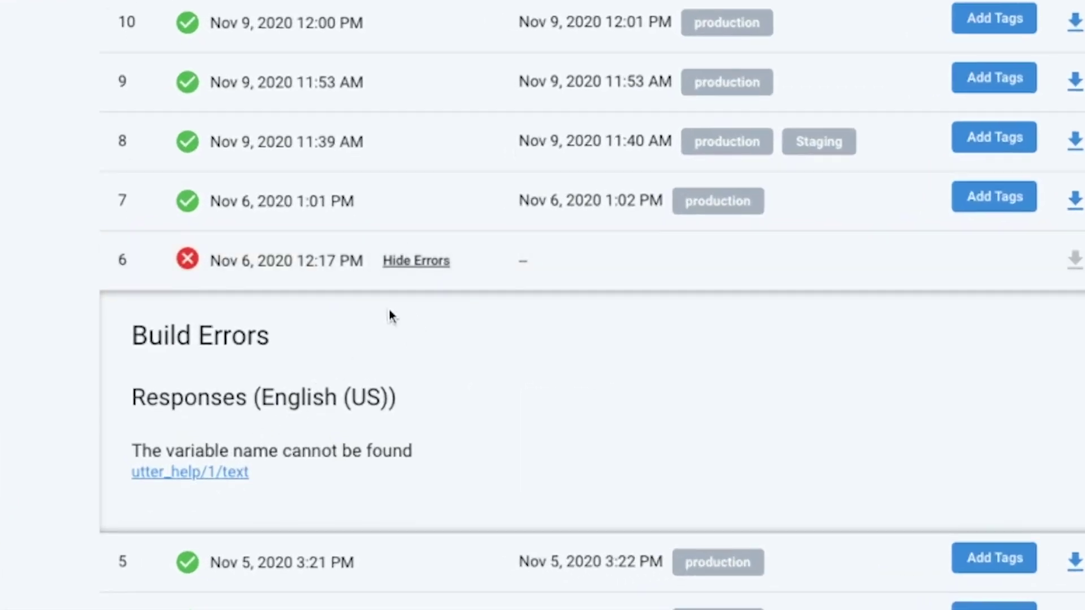
pyautogui.click(419, 265)
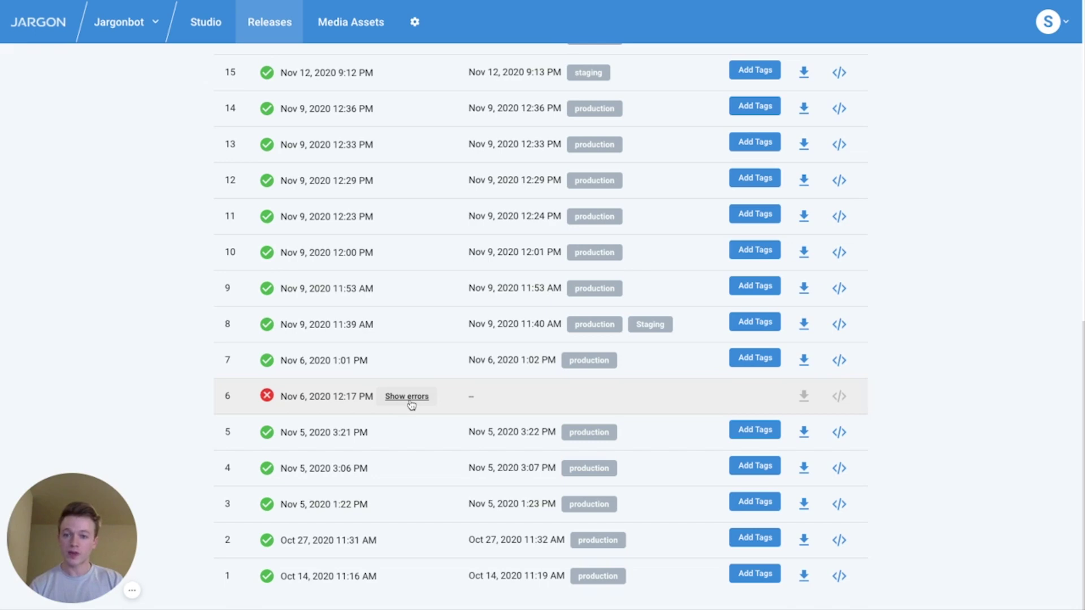
pyautogui.scroll(10, 411, 405)
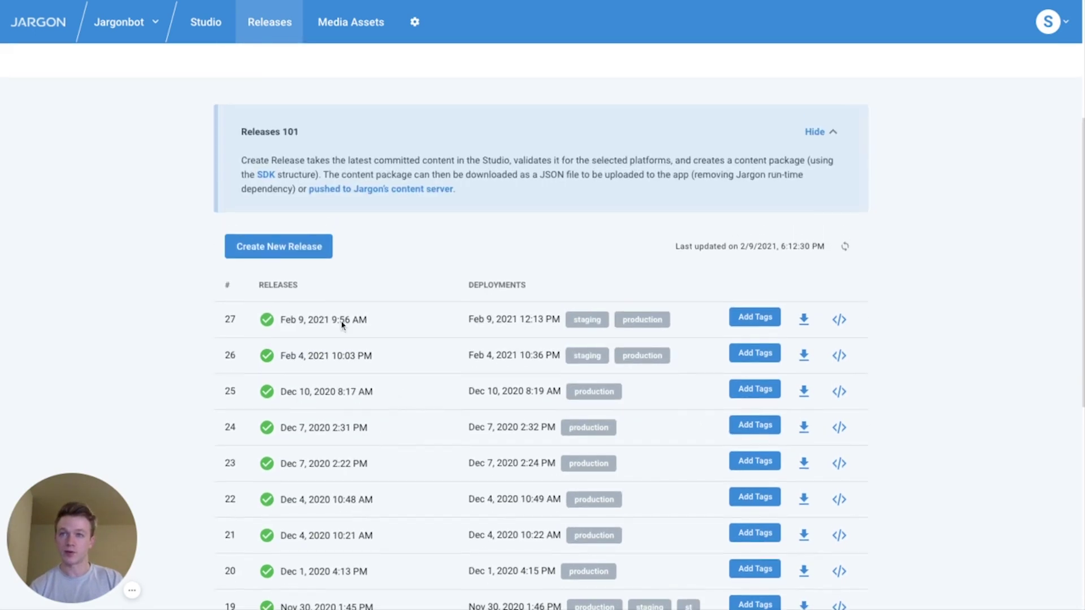
# - Create a new release for the Rasa platform with the en-US locale
pyautogui.click(299, 256)
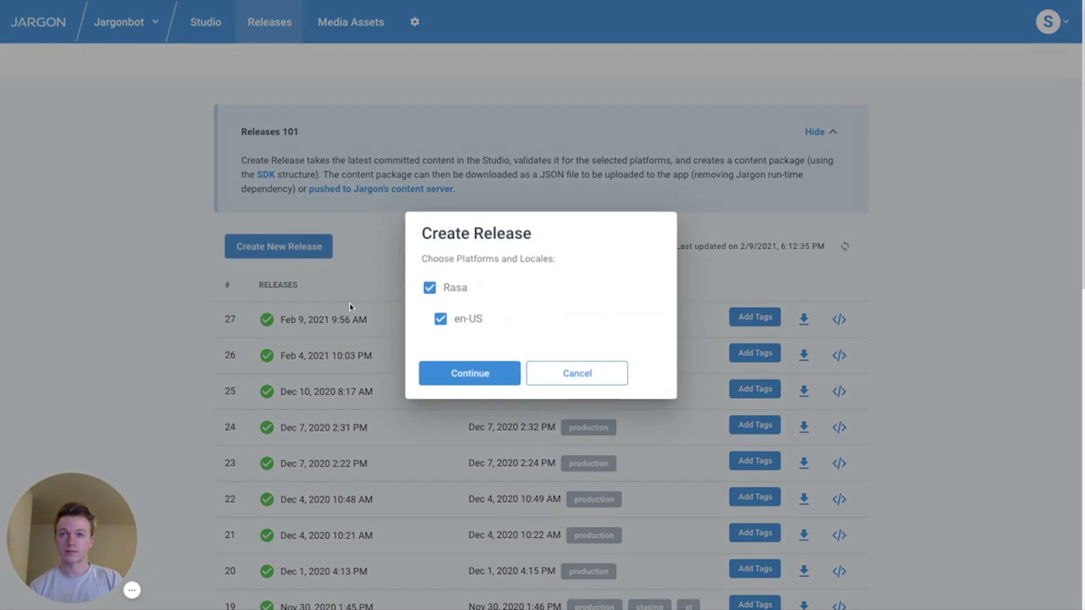
pyautogui.click(459, 381)
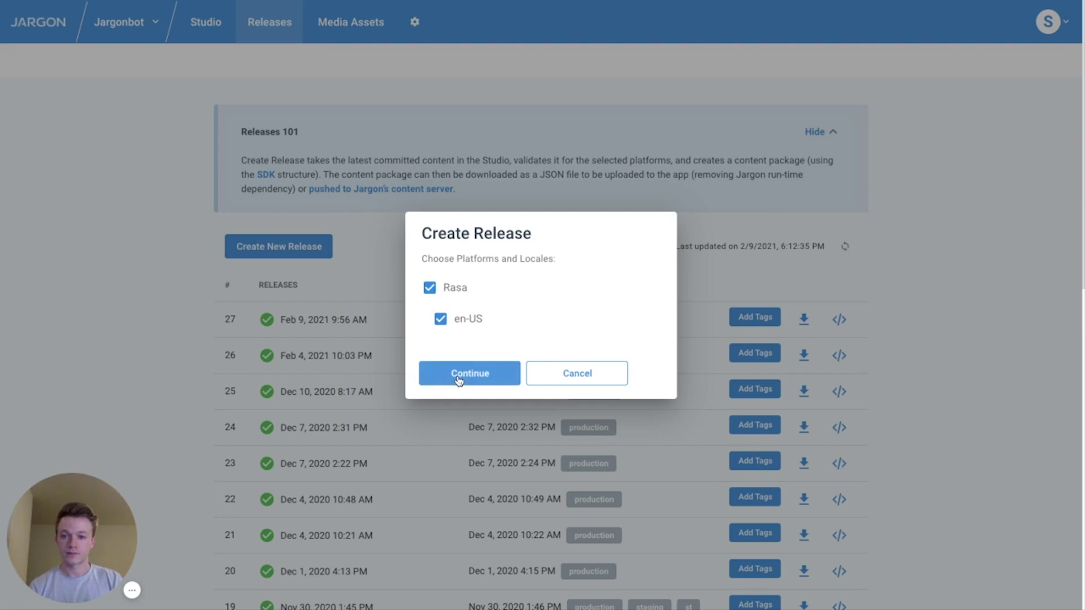
# - Deploy the newest release with the staging and production tags
pyautogui.scroll(-1, 456, 380)
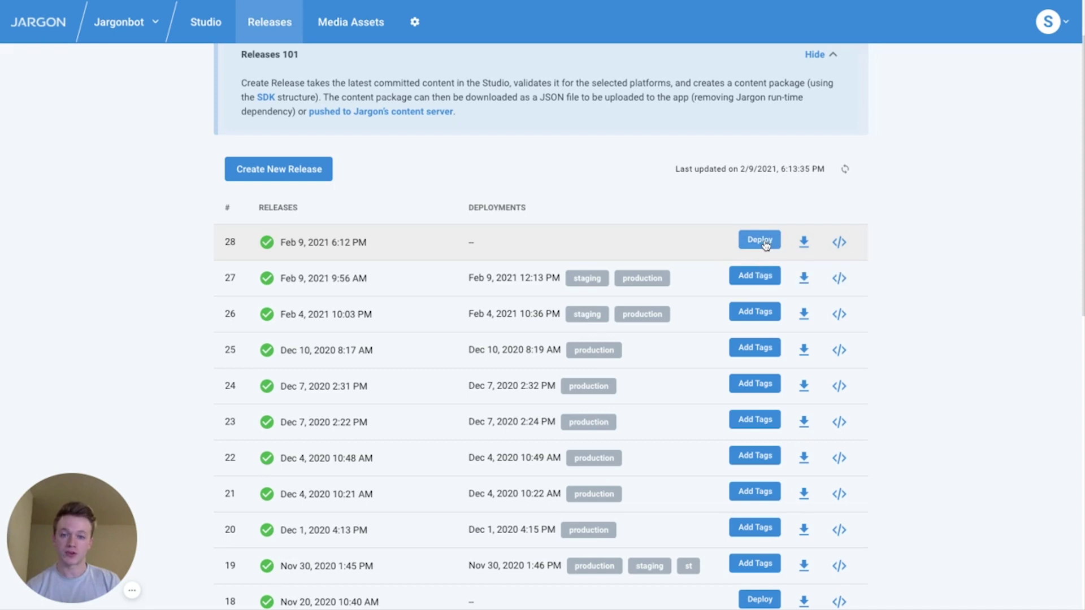
pyautogui.click(764, 242)
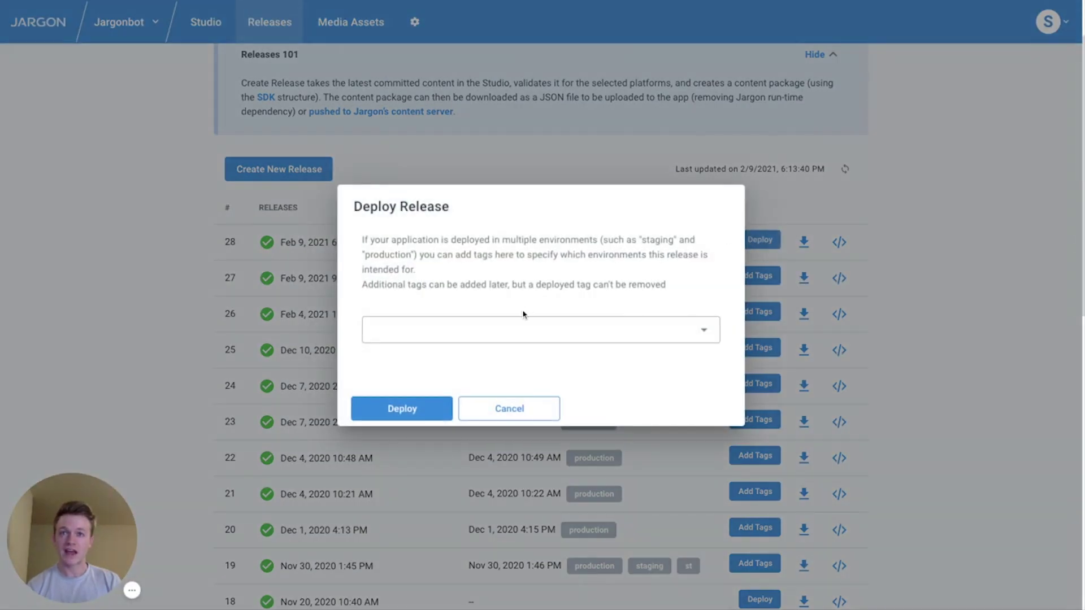
pyautogui.click(508, 327)
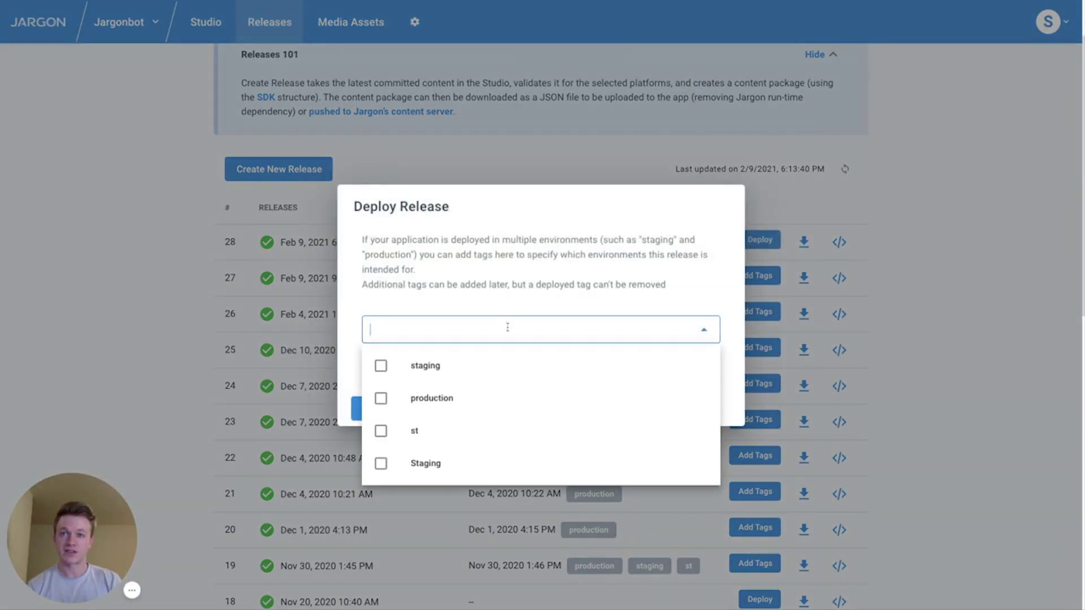
pyautogui.click(442, 367)
pyautogui.click(436, 396)
pyautogui.click(545, 306)
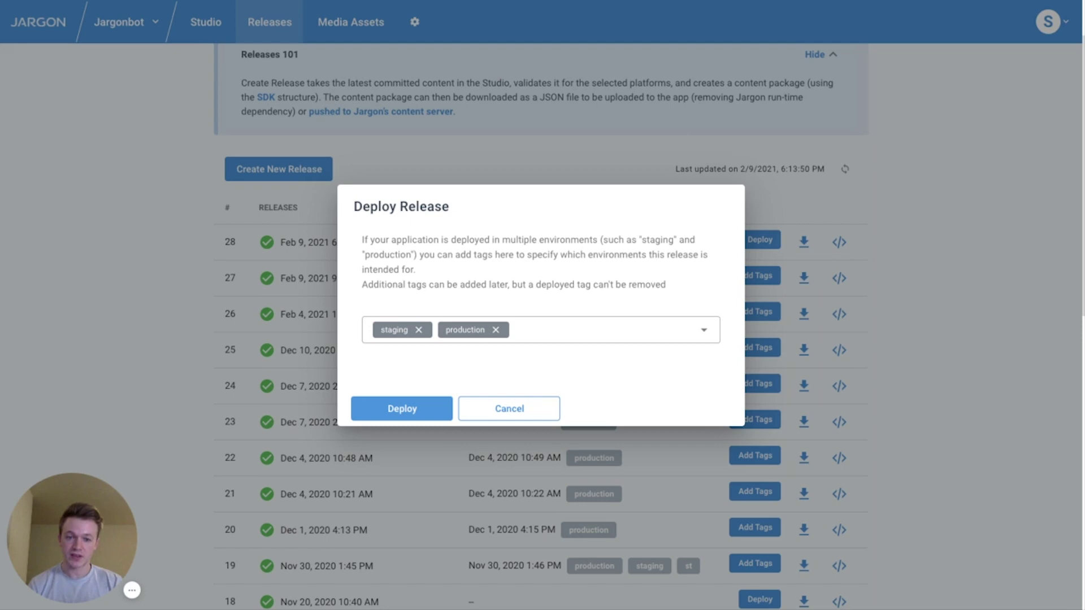
pyautogui.click(402, 409)
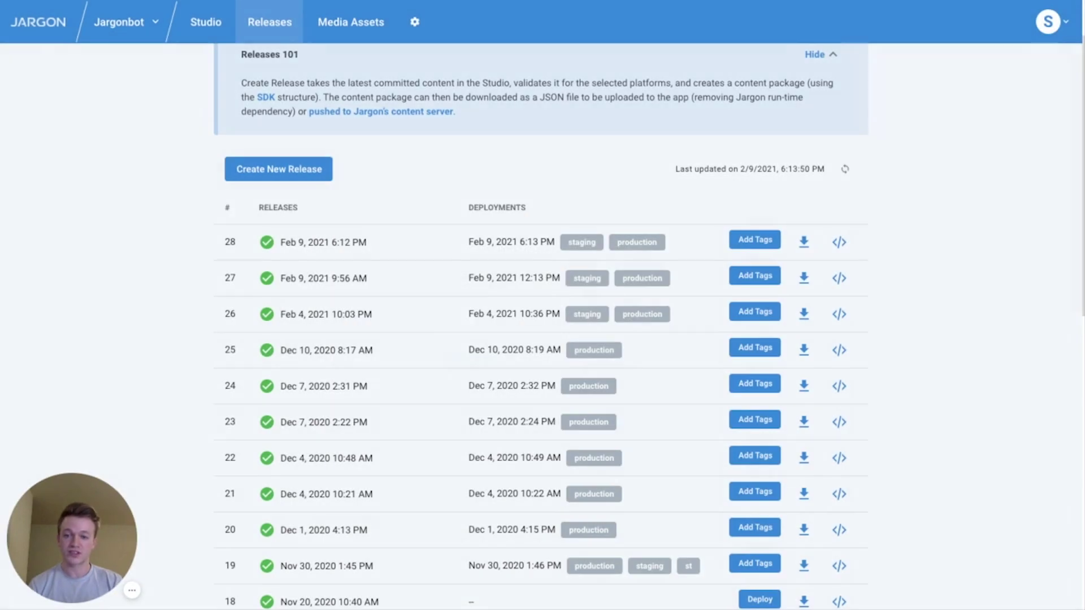